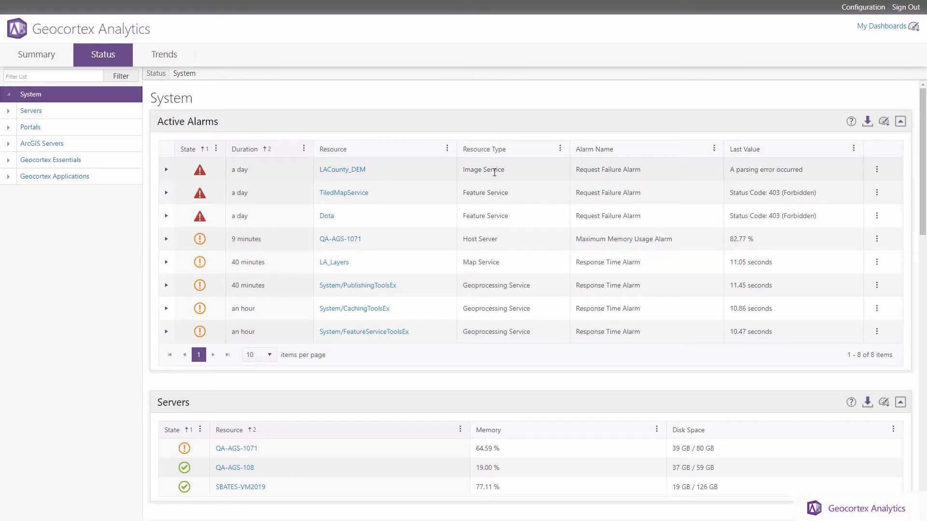
# Step: Expand the LACounty_DEM Request Failure Alarm to read its status 200 (OK) and parsing-error response message
pyautogui.click(166, 170)
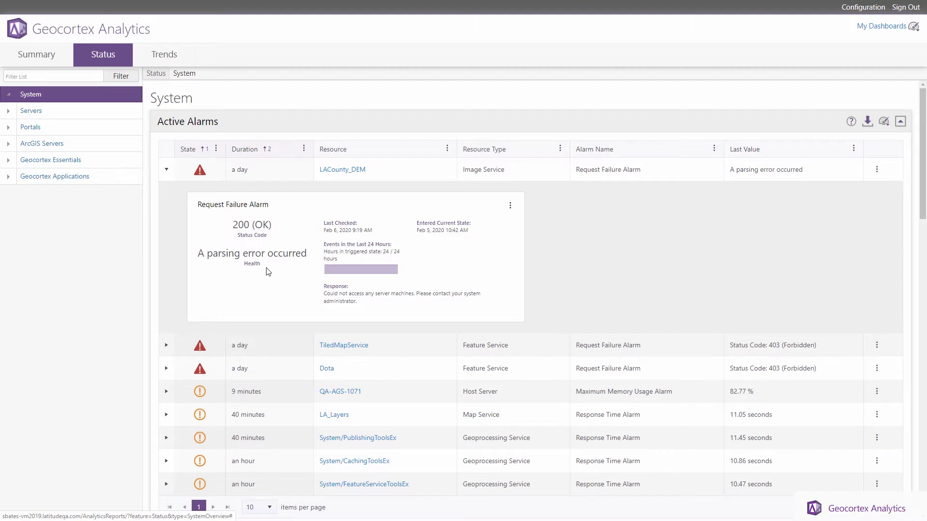
pyautogui.moveTo(363, 303); pyautogui.dragTo(324, 290)
pyautogui.click(355, 302)
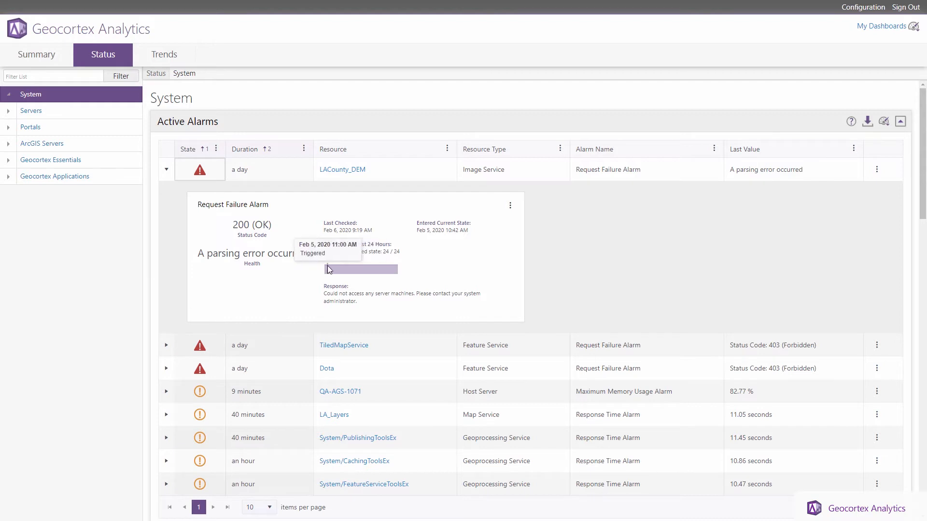
# Step: Collapse the LACounty_DEM alarm's detail card
pyautogui.click(167, 172)
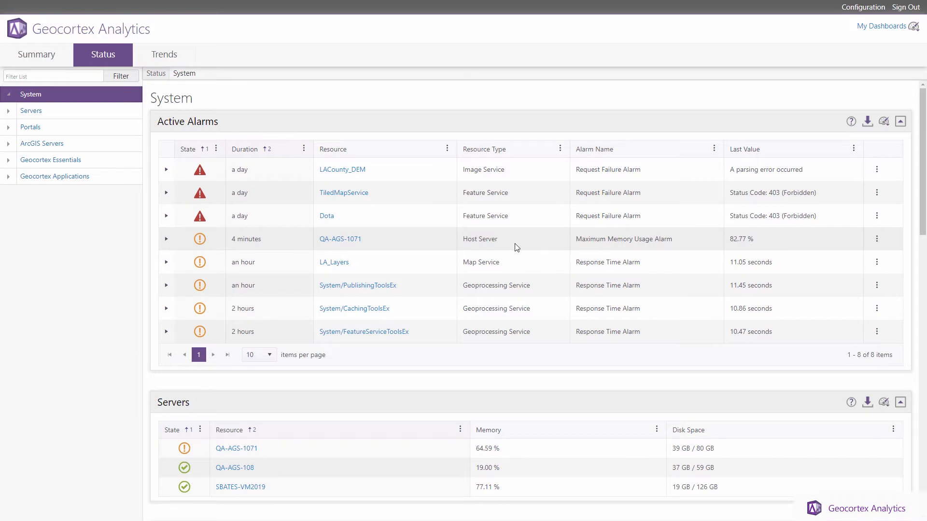
# Step: Open QA-AGS-1071's Maximum Memory Usage Alarm settings, leaving Use Default Settings switched on
pyautogui.click(344, 240)
pyautogui.click(864, 7)
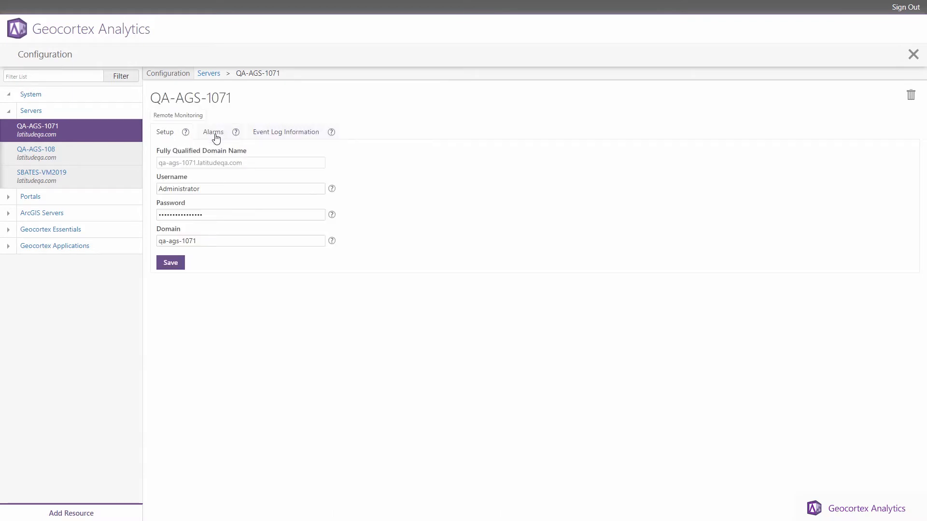
pyautogui.click(217, 136)
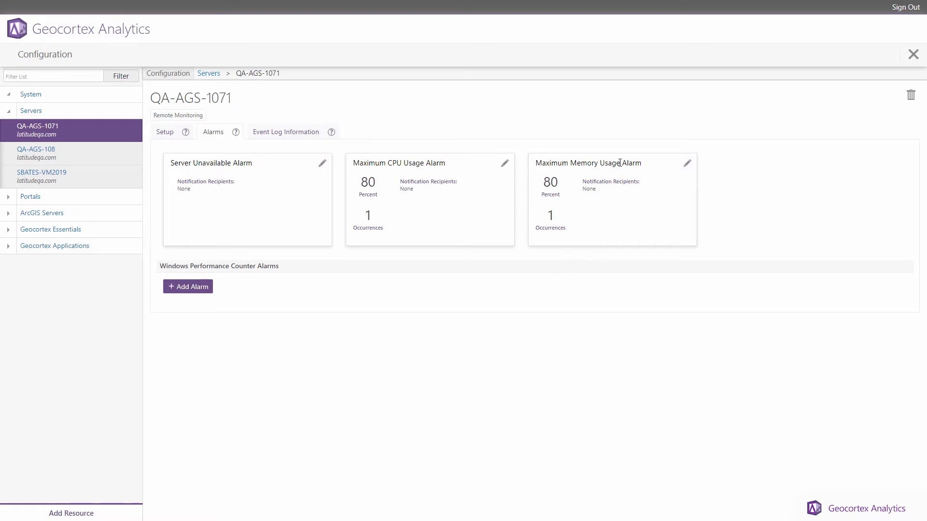
pyautogui.click(687, 163)
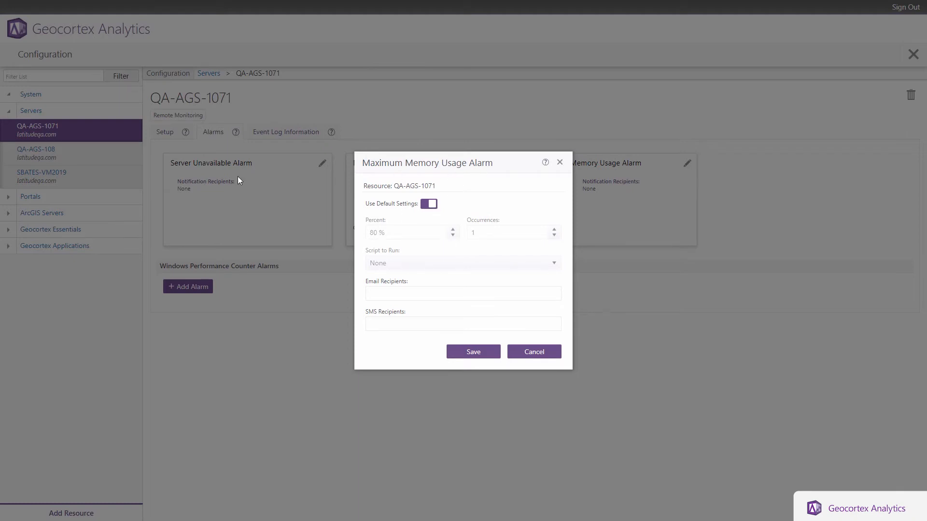
pyautogui.click(428, 204)
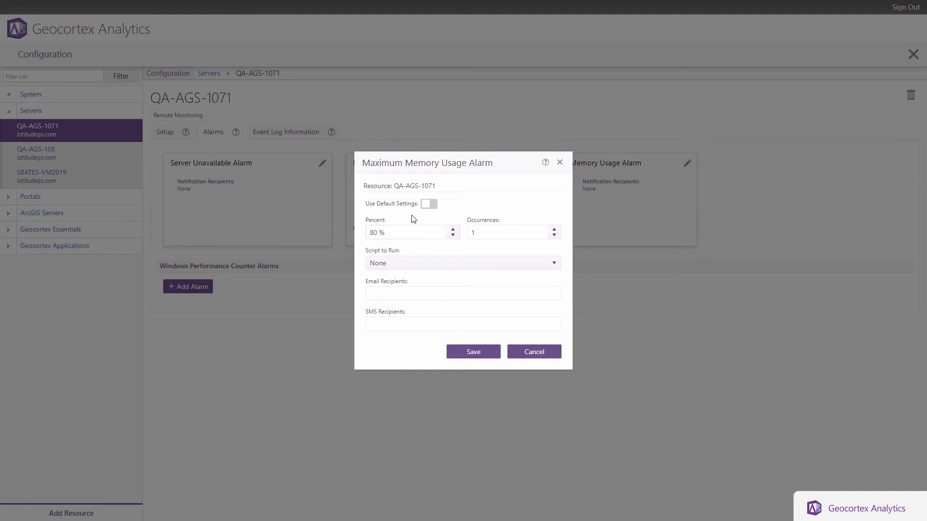
pyautogui.click(430, 207)
# Step: Save the default Servers Maximum Memory Usage Alarm with a 95 percent threshold
pyautogui.click(544, 356)
pyautogui.click(85, 112)
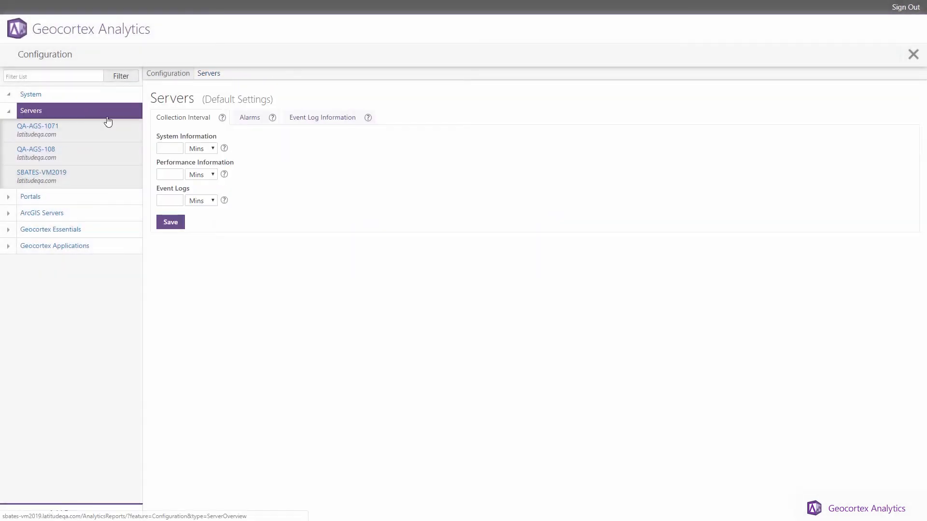
pyautogui.click(253, 120)
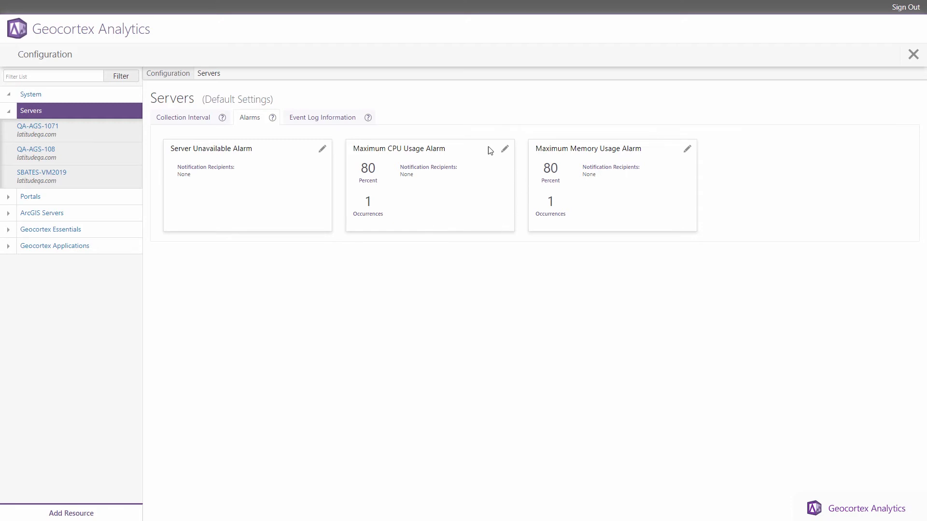
pyautogui.click(687, 150)
pyautogui.click(422, 223)
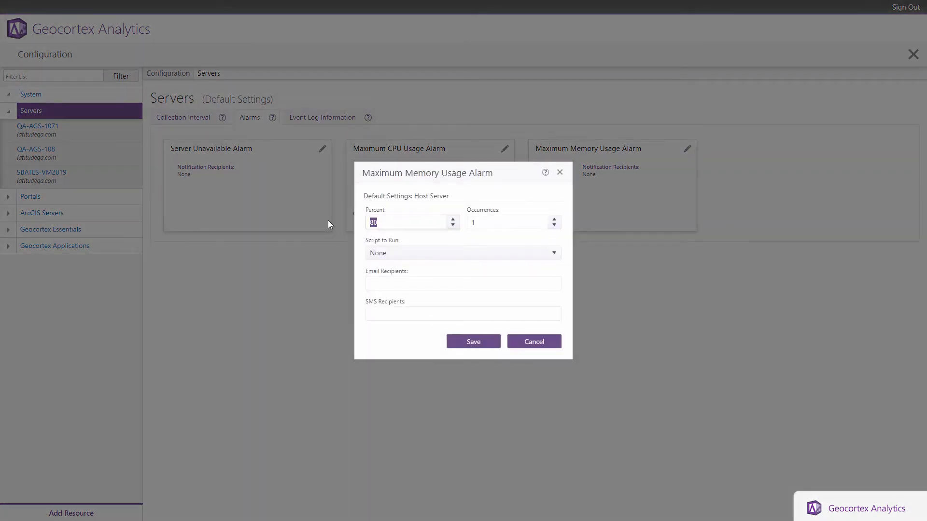
pyautogui.write('95')
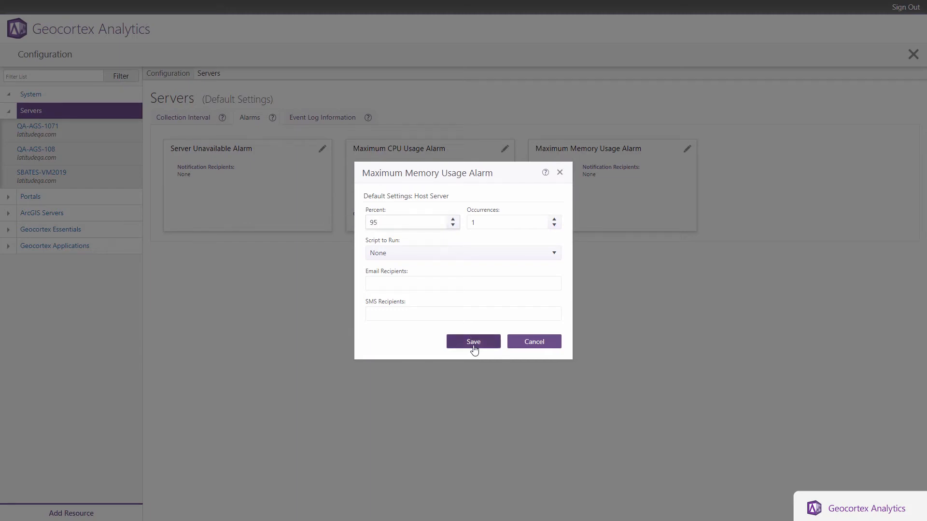
pyautogui.click(474, 344)
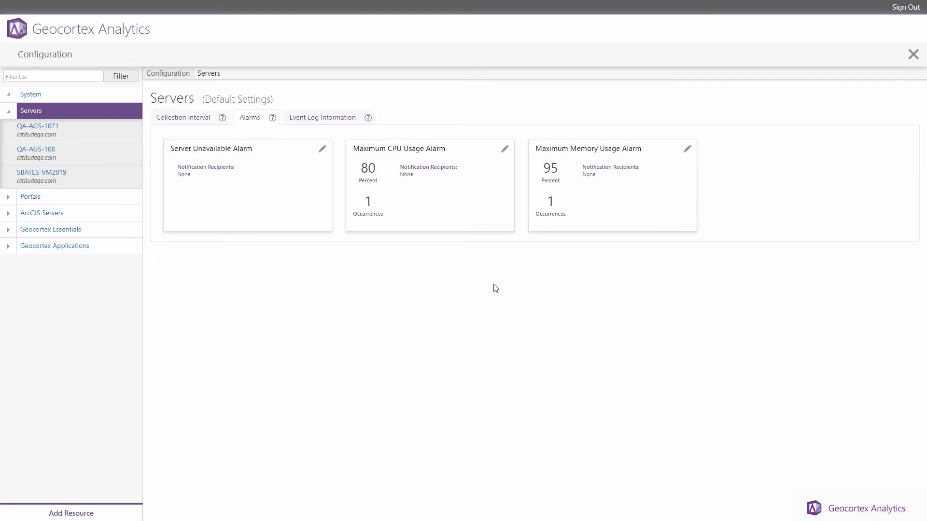
# Step: Check that QA-AGS-1071's memory alarm now reflects the new default threshold
pyautogui.click(85, 132)
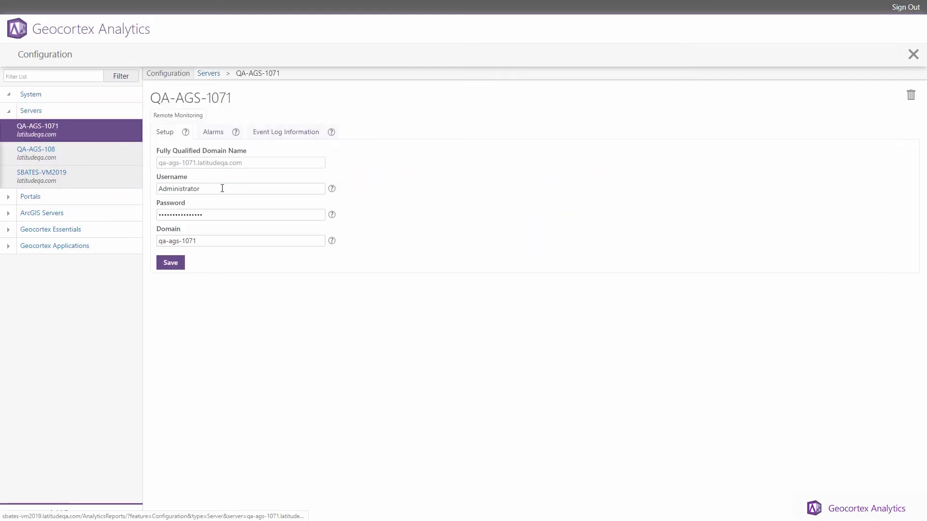
pyautogui.click(221, 135)
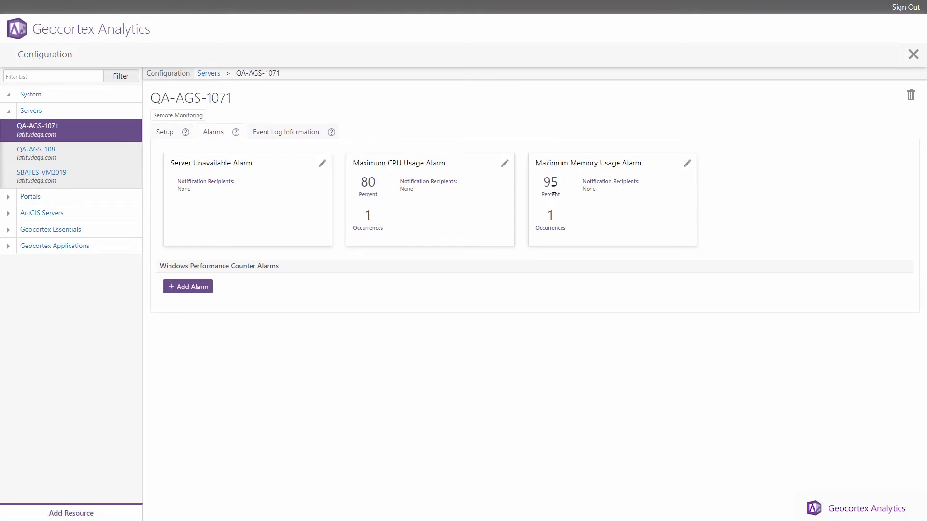
pyautogui.click(687, 163)
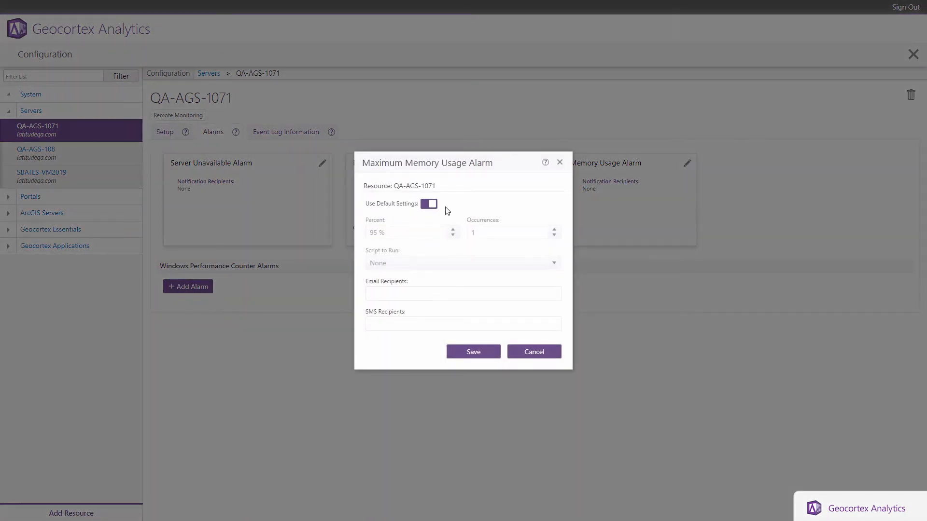
pyautogui.click(544, 356)
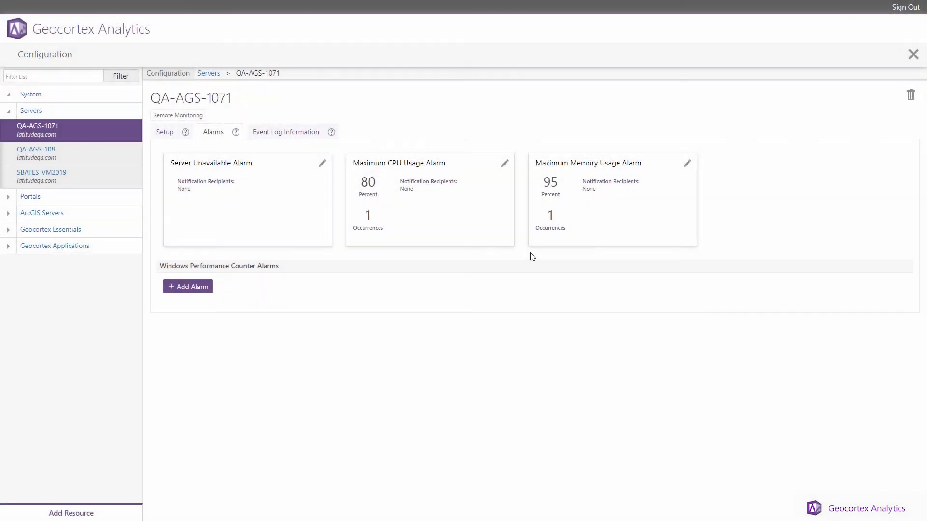
pyautogui.click(67, 181)
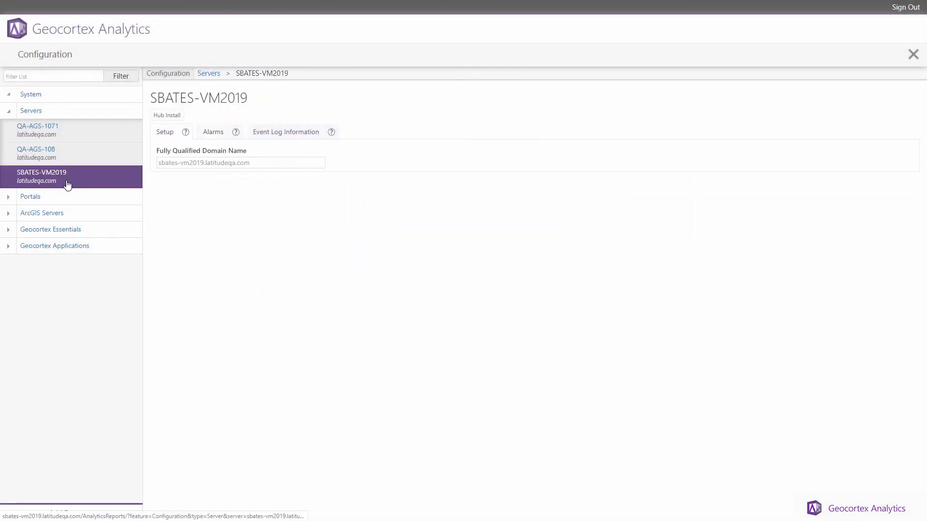
pyautogui.click(205, 135)
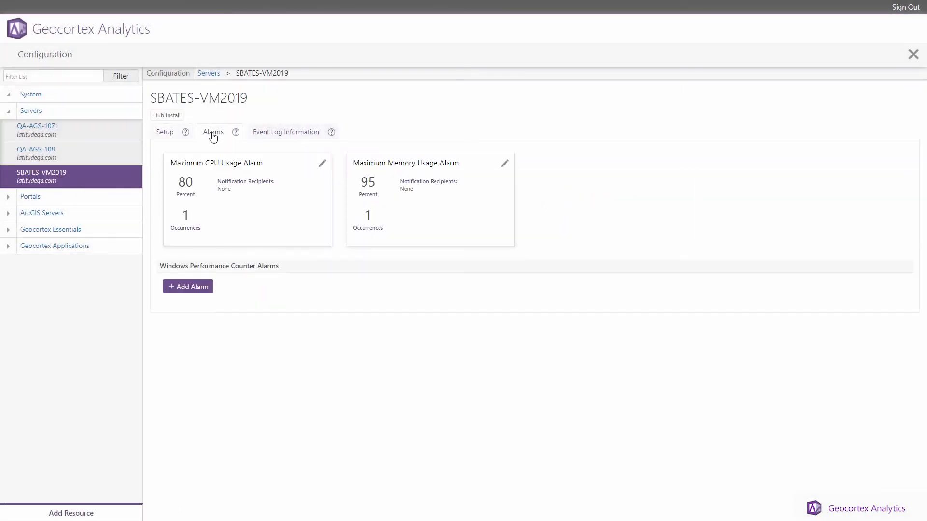
pyautogui.click(502, 167)
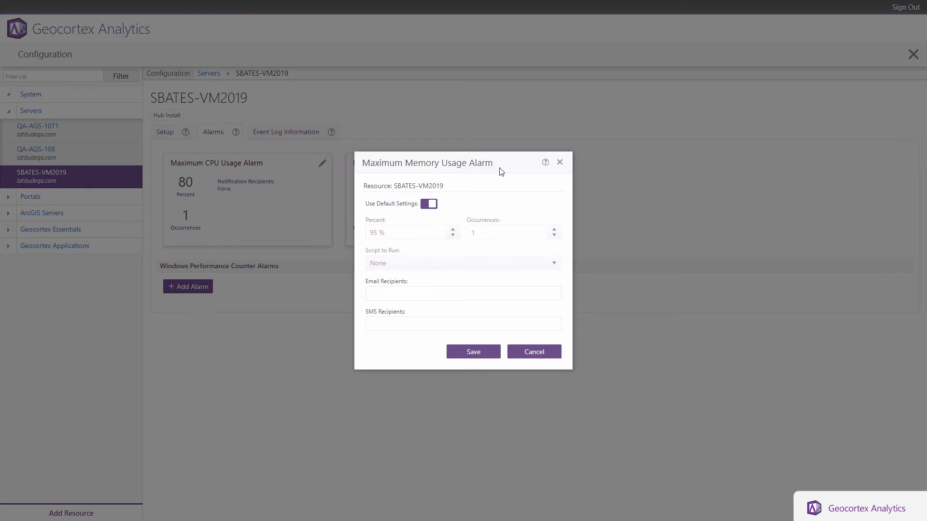
pyautogui.click(429, 204)
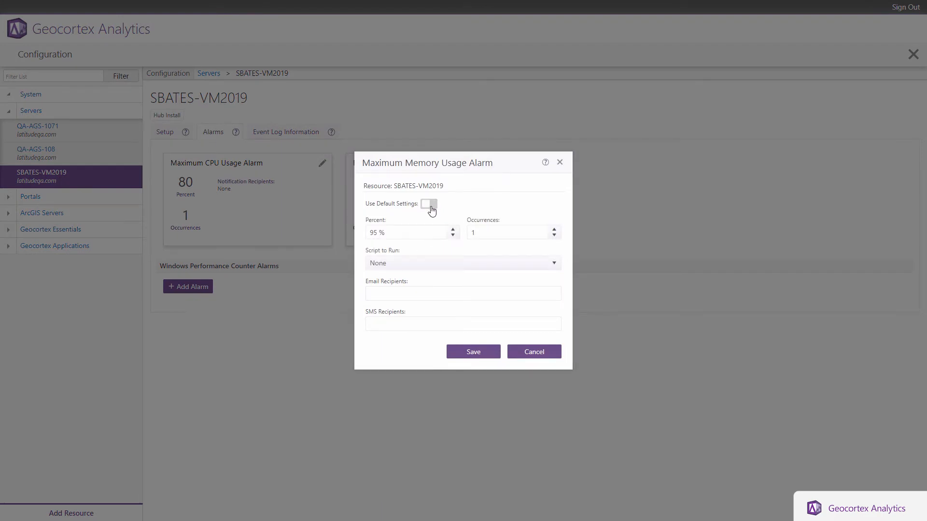
pyautogui.click(413, 233)
pyautogui.write('50')
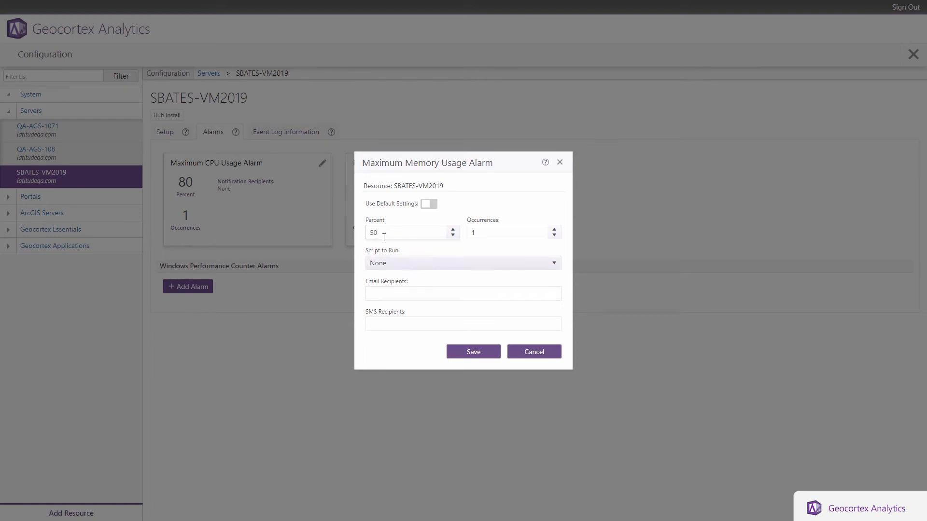
pyautogui.click(472, 209)
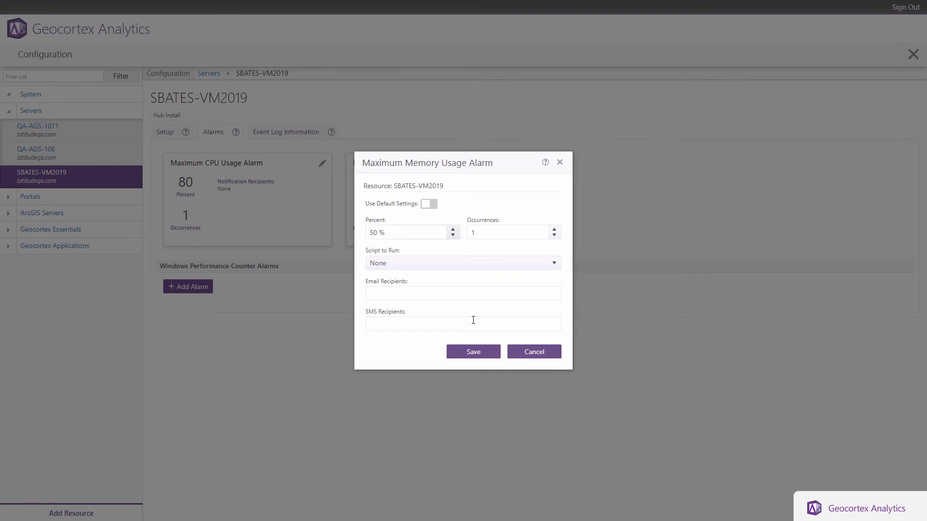
pyautogui.click(473, 355)
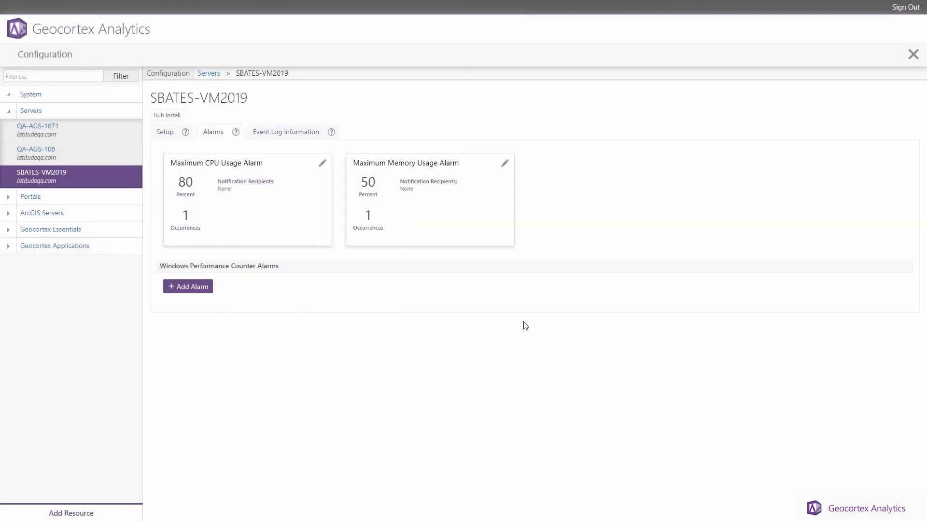
pyautogui.click(907, 55)
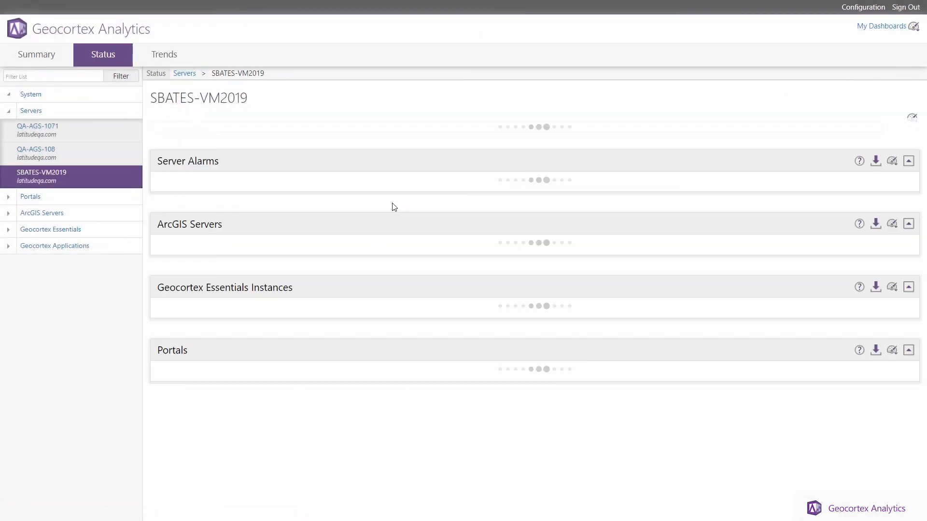
pyautogui.click(69, 95)
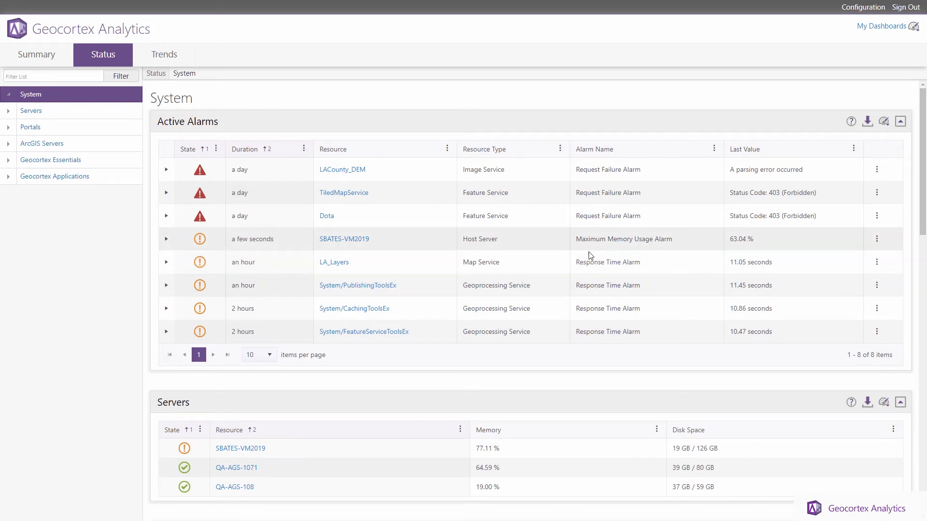
pyautogui.click(9, 111)
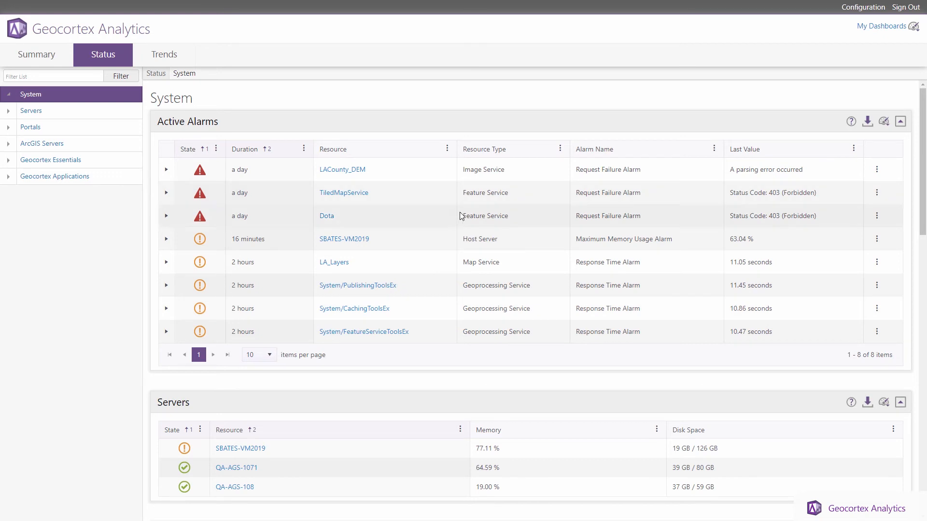
pyautogui.click(862, 9)
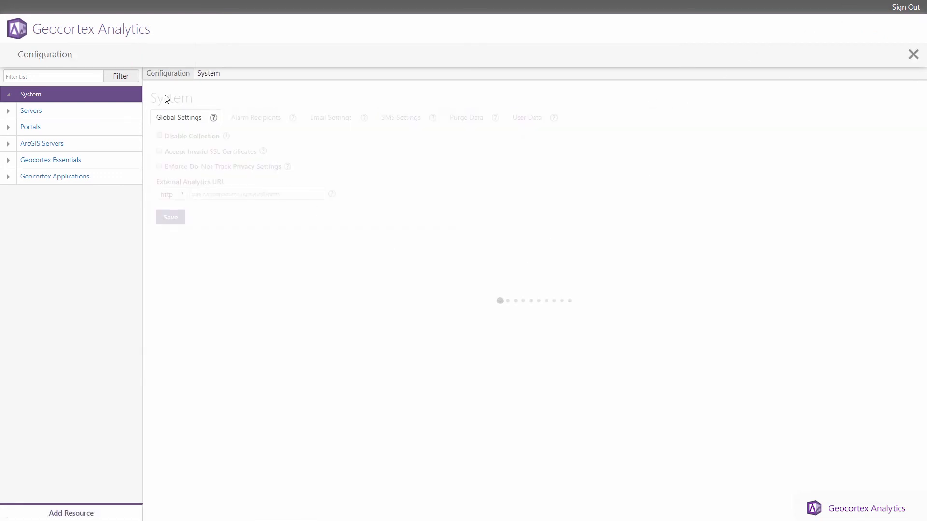
pyautogui.click(261, 118)
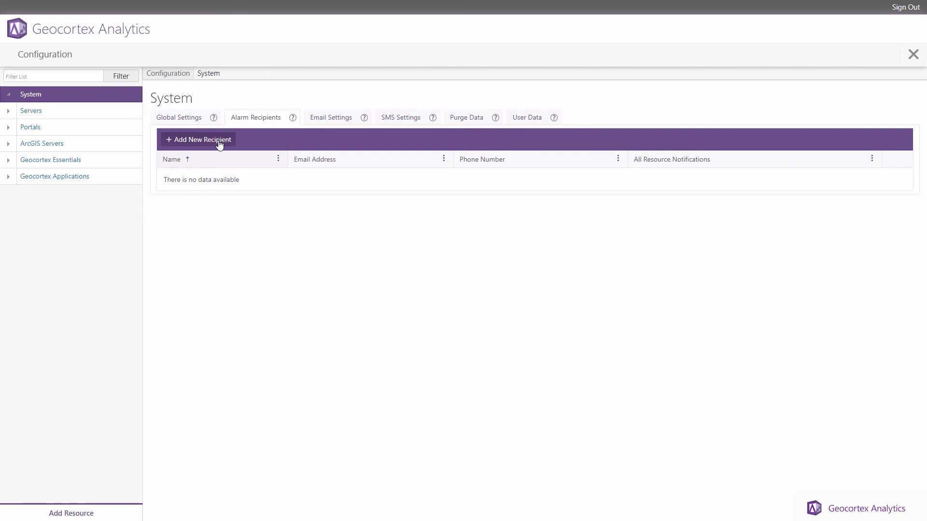
pyautogui.click(219, 143)
pyautogui.click(436, 223)
pyautogui.write('S')
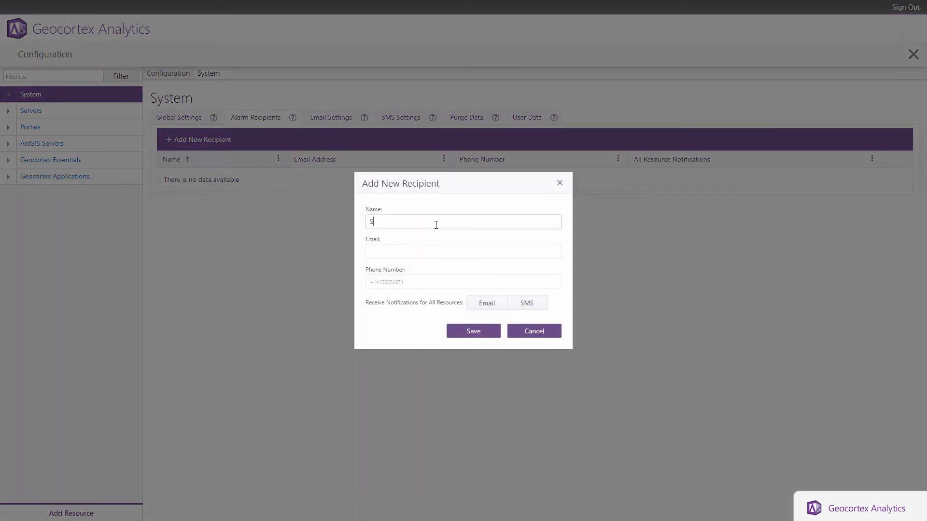
pyautogui.write('tephen')
pyautogui.press('Tab')
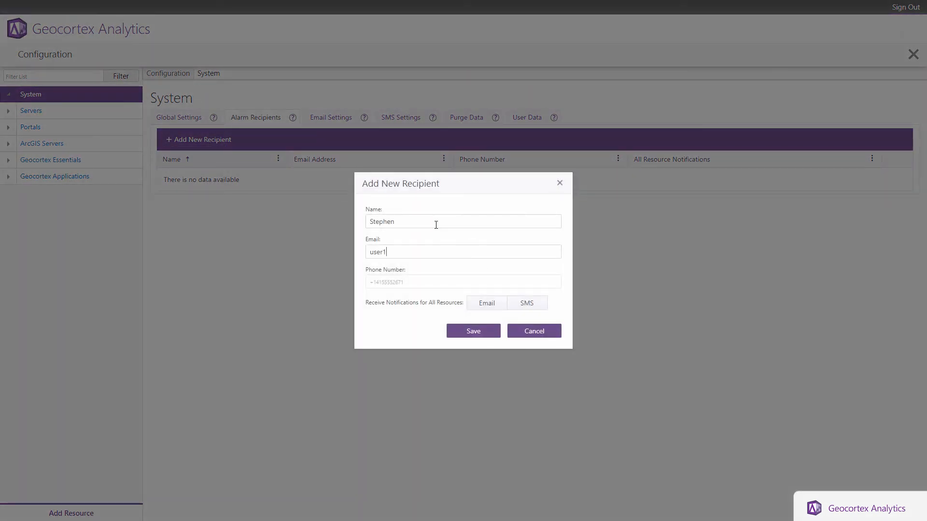
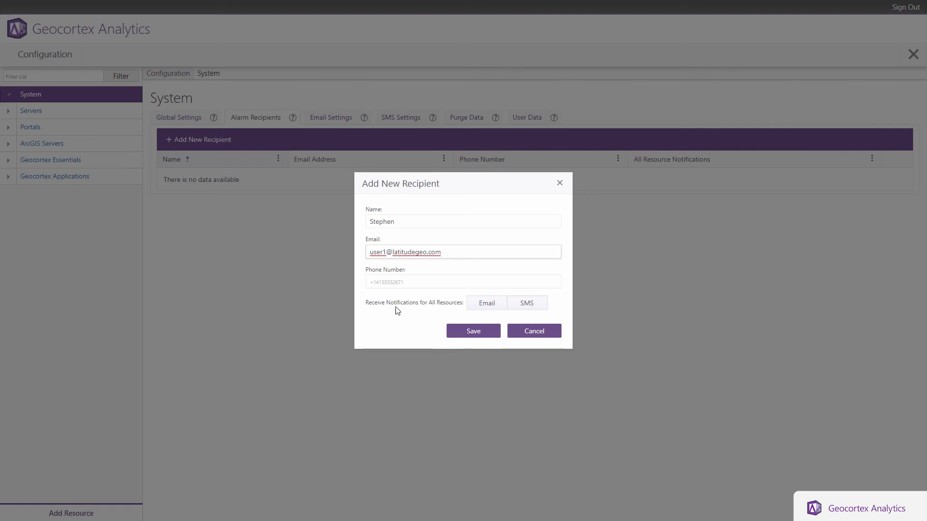
pyautogui.click(497, 309)
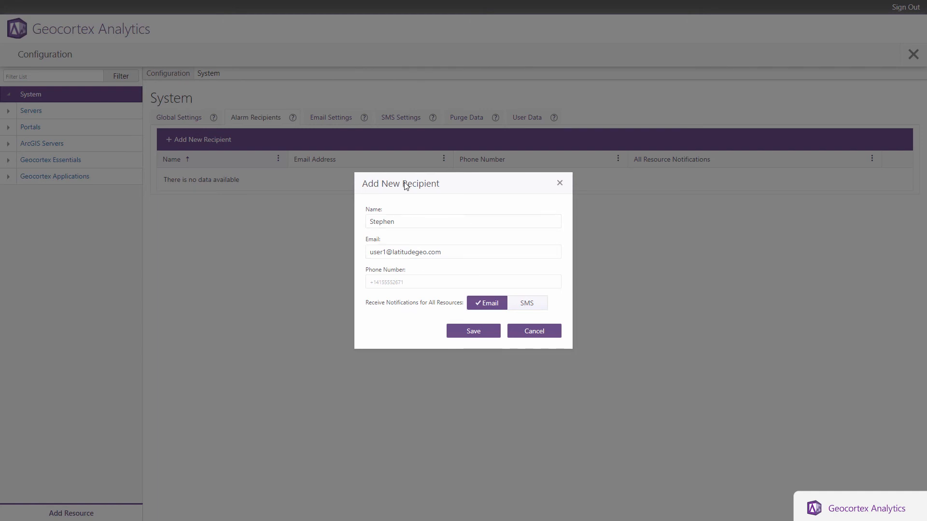
pyautogui.click(487, 304)
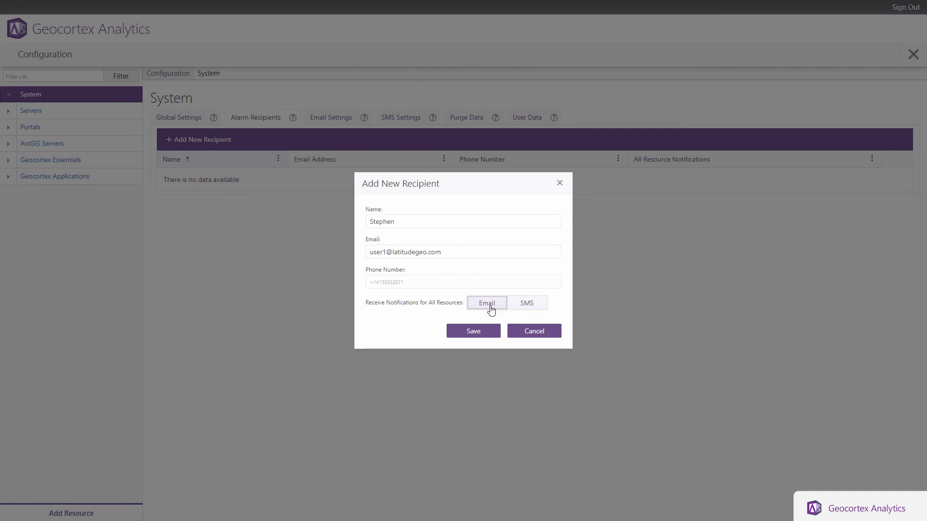
pyautogui.click(472, 338)
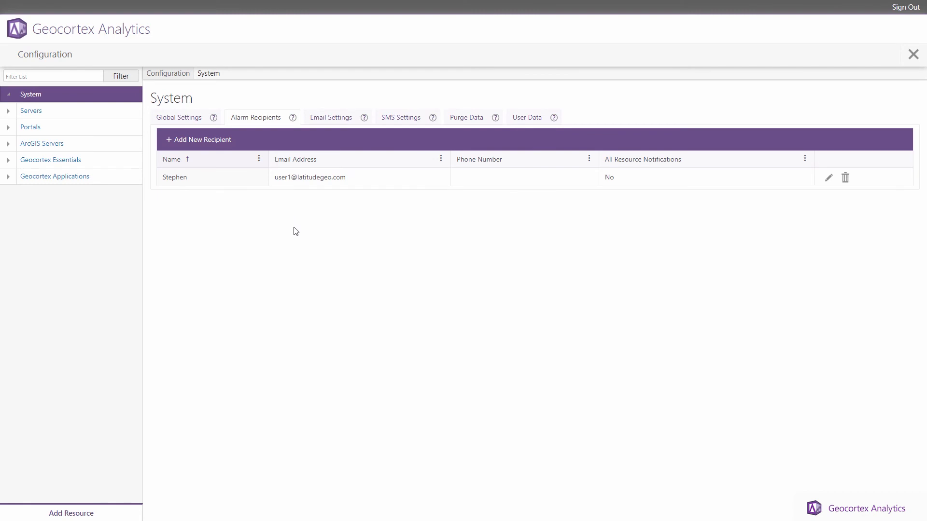
pyautogui.click(321, 123)
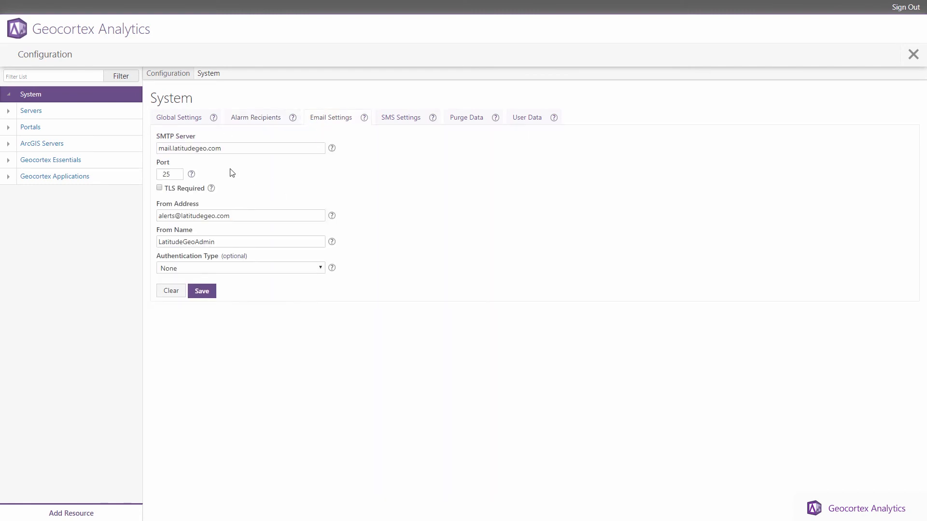
pyautogui.click(389, 124)
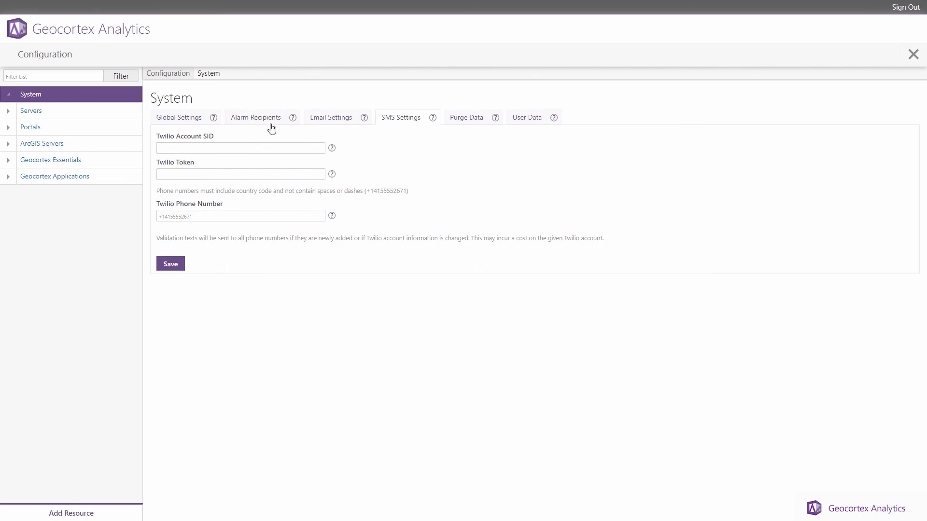
pyautogui.click(244, 126)
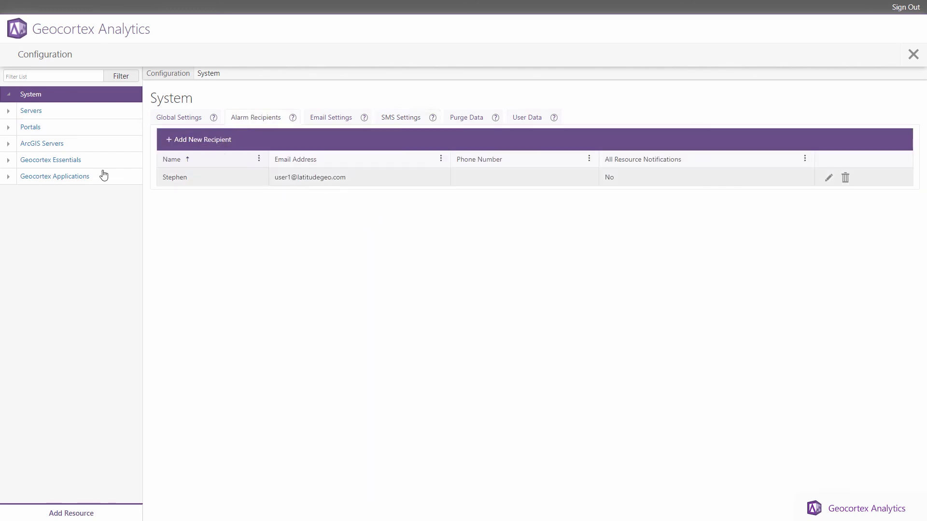
# Step: Add the existing recipient as e-mail recipient of QA-AGS-1071's Server Unavailable Alarm
pyautogui.click(10, 113)
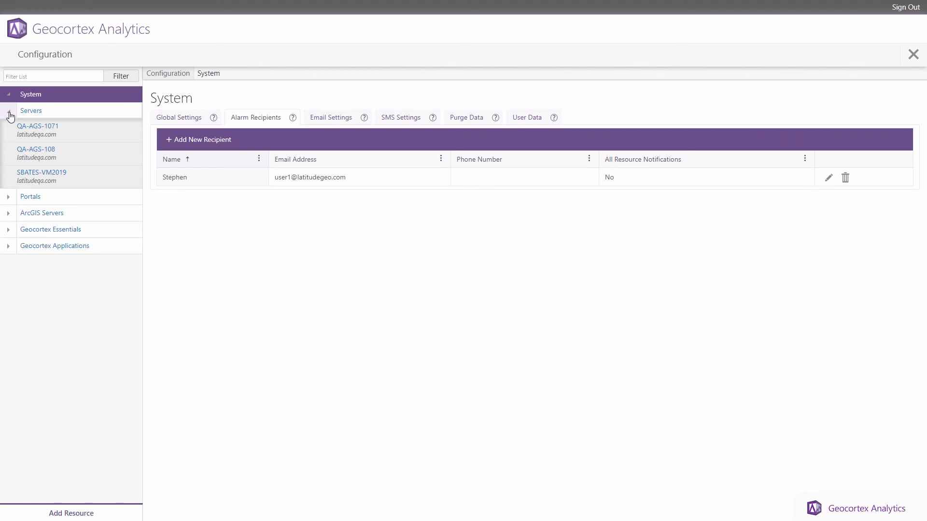
pyautogui.click(51, 130)
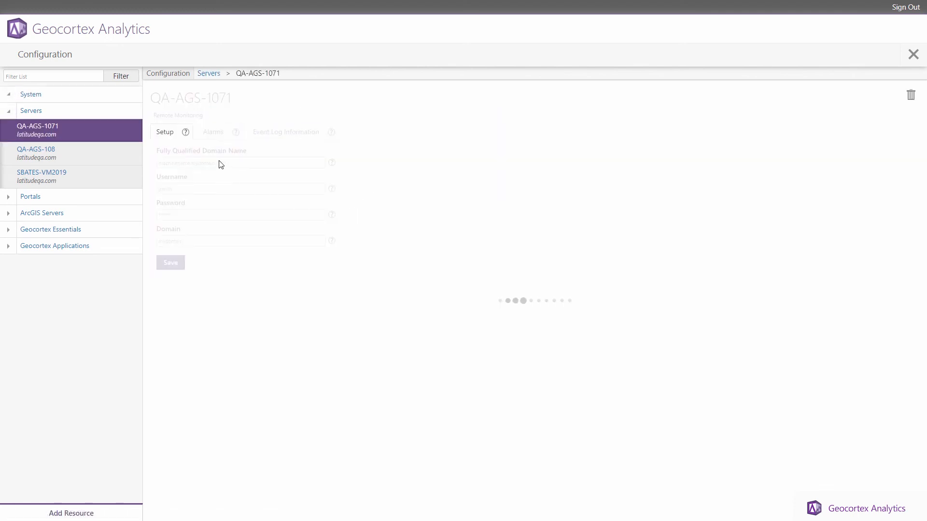
pyautogui.click(212, 138)
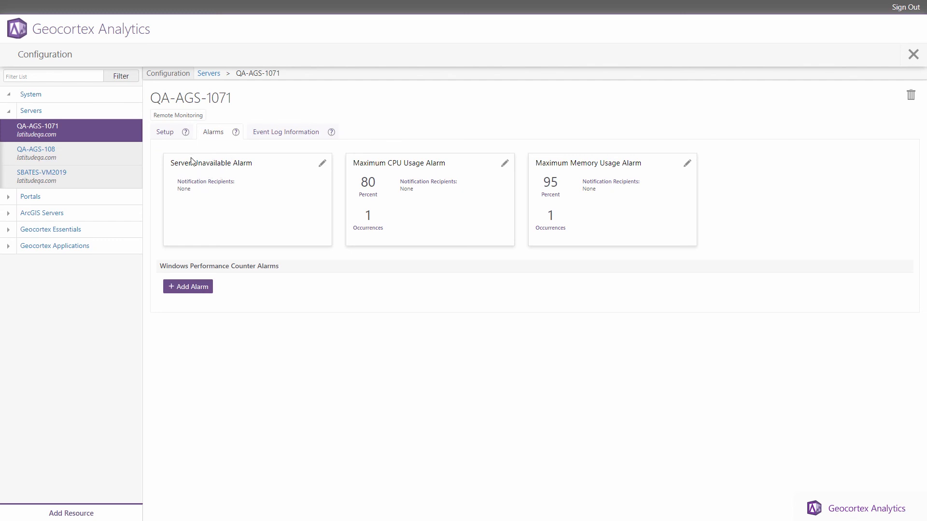
pyautogui.click(320, 164)
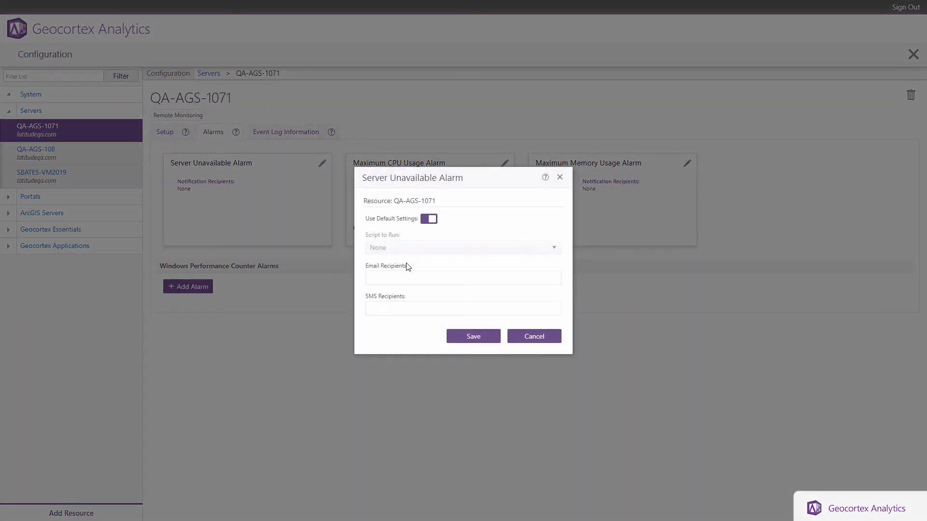
pyautogui.click(410, 287)
pyautogui.click(411, 292)
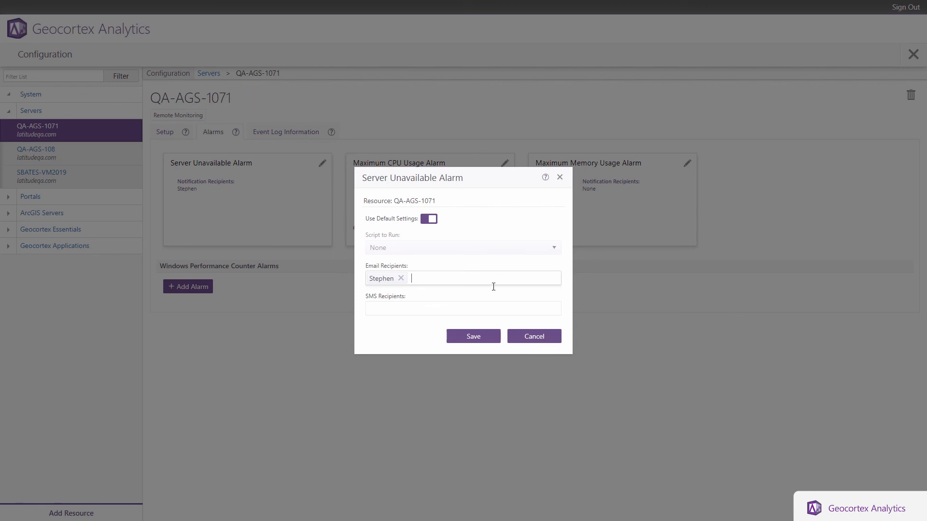
pyautogui.click(473, 340)
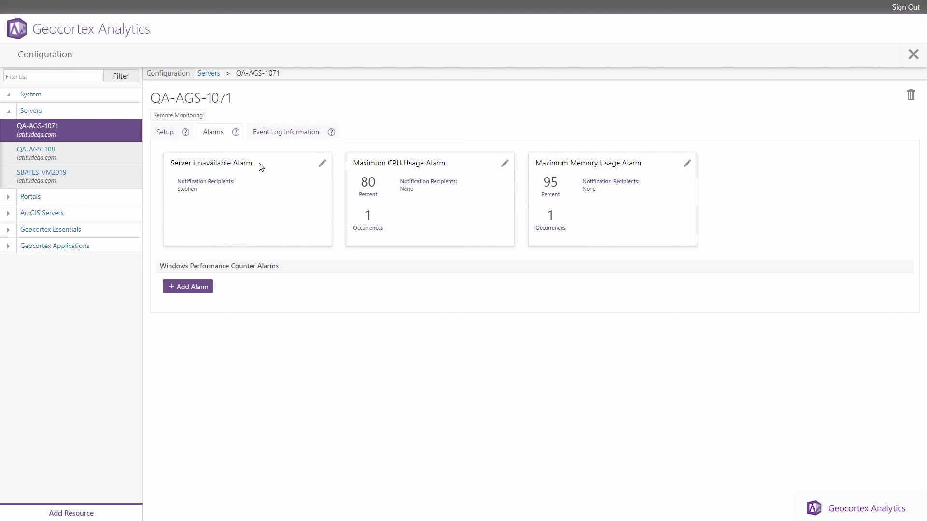
pyautogui.click(318, 165)
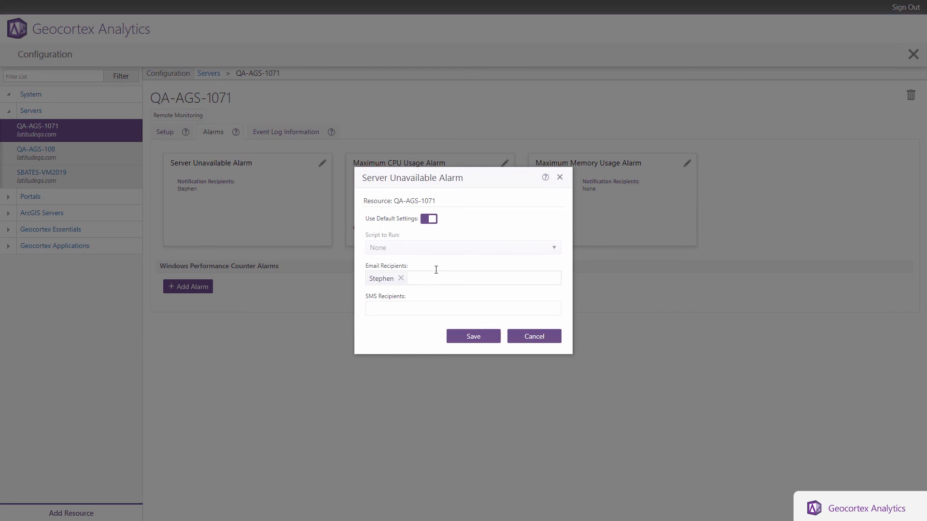
pyautogui.click(449, 277)
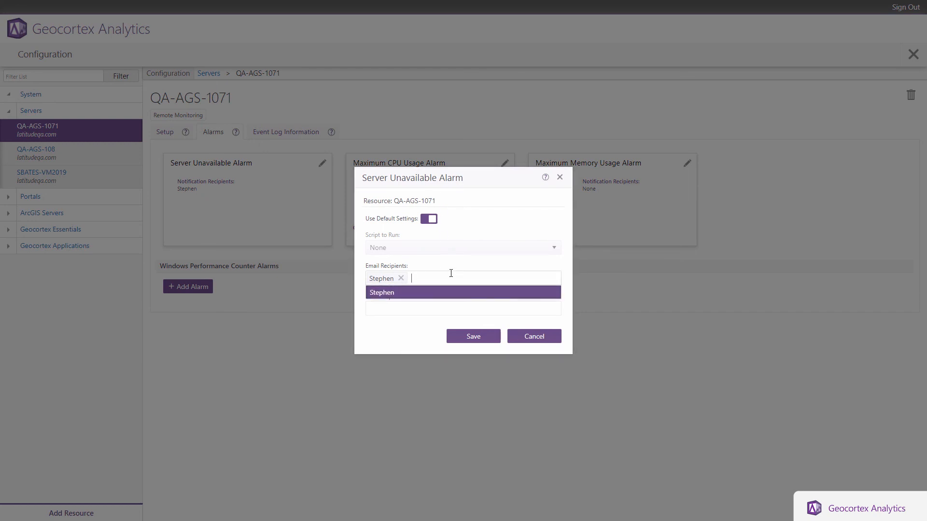
pyautogui.write('Cam')
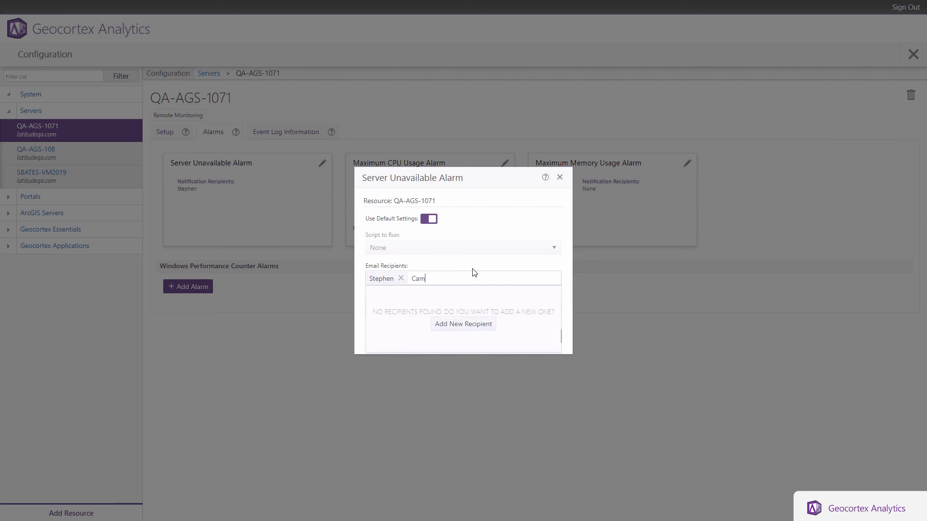
pyautogui.click(469, 329)
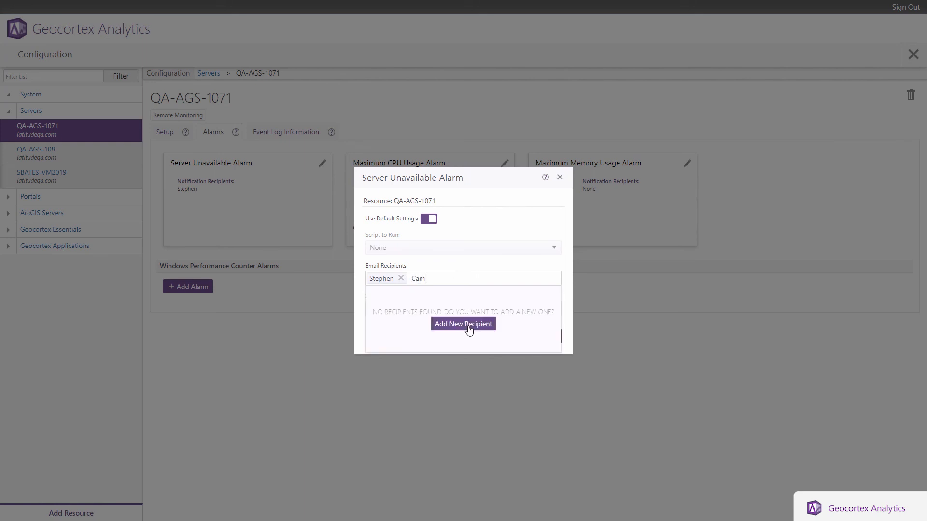
pyautogui.click(445, 257)
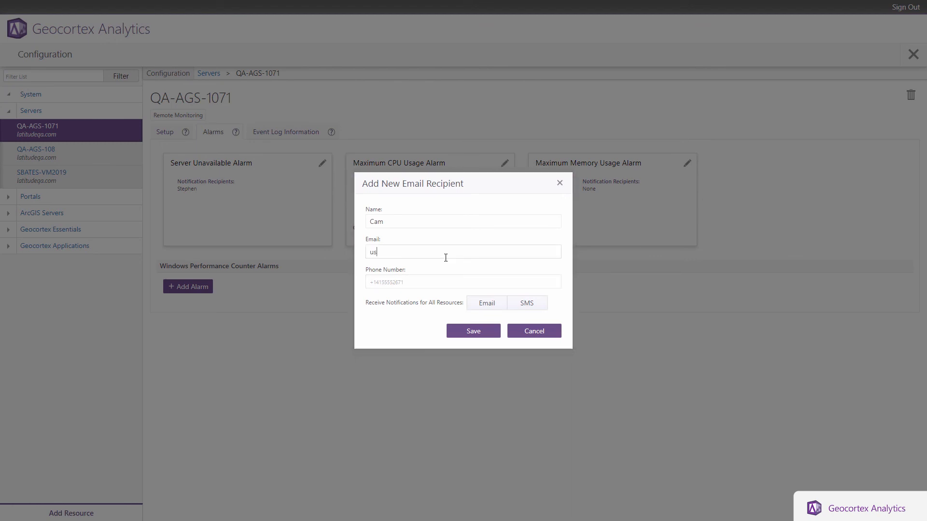
pyautogui.click(473, 330)
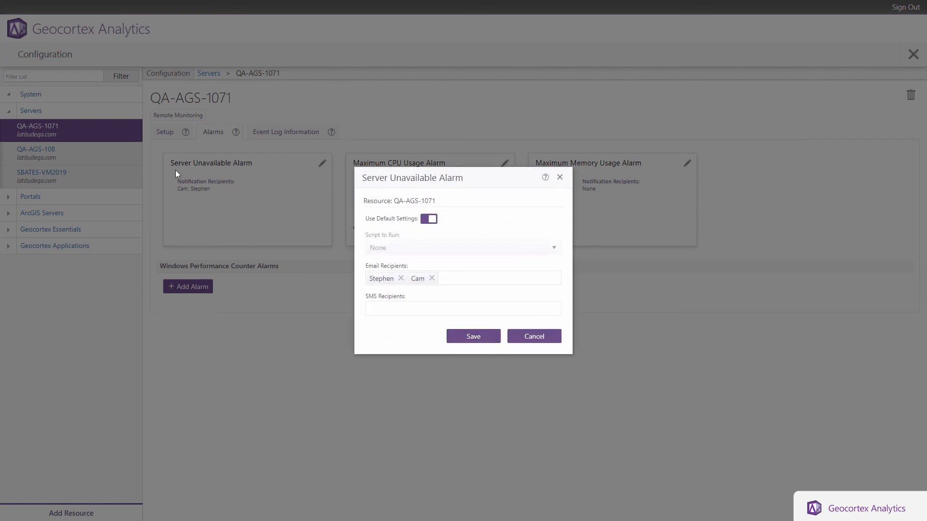
pyautogui.click(479, 340)
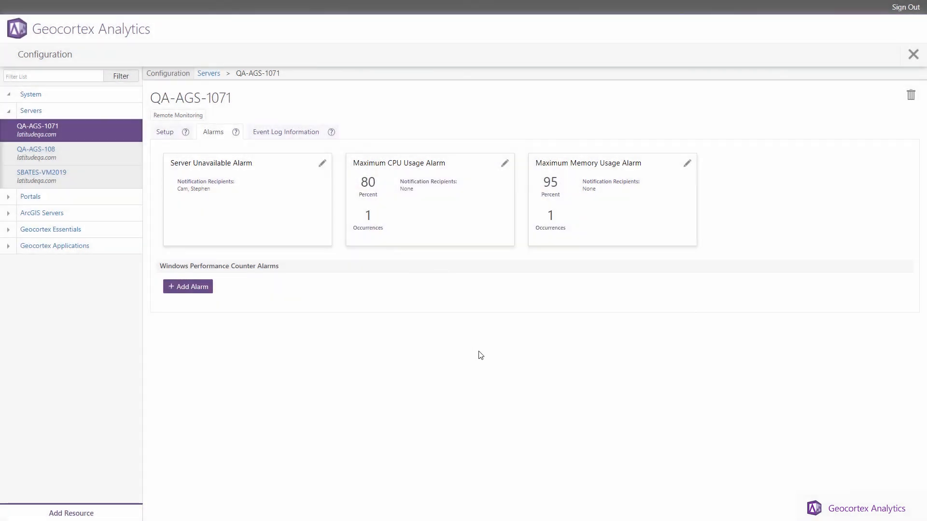